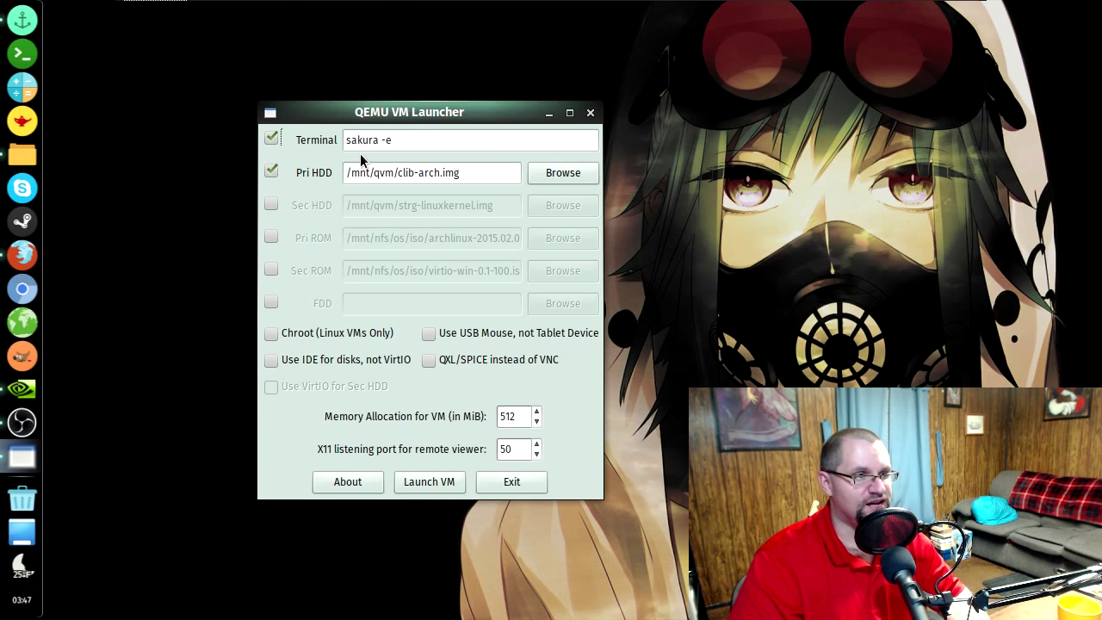
Launch the VM with the sudo password and switch between the QEMU monitor and VNC console
click(446, 482)
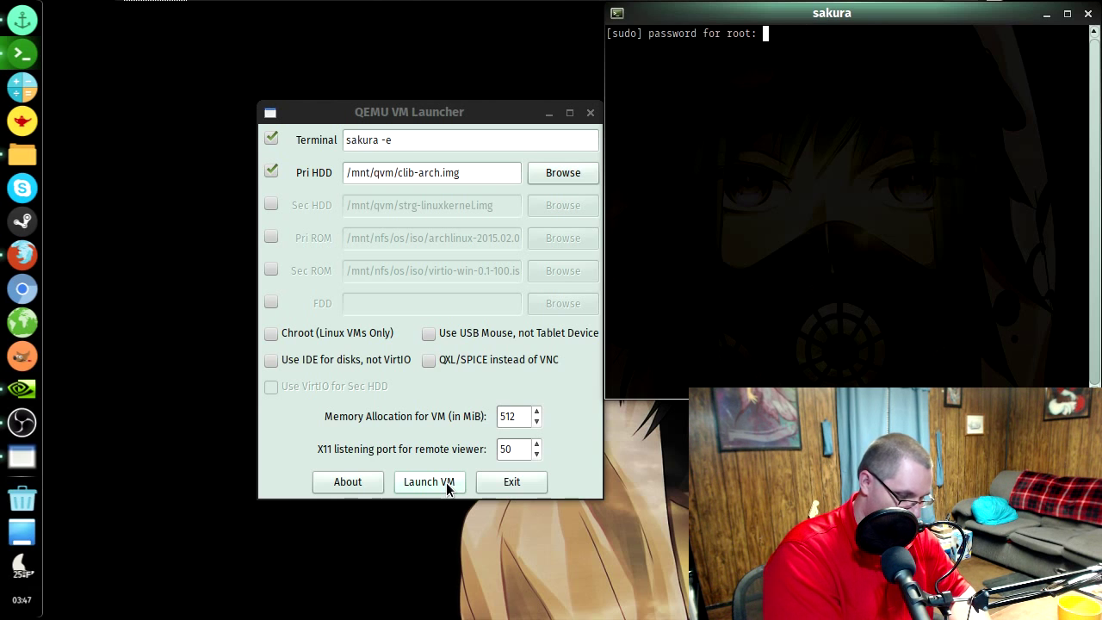
key(Return)
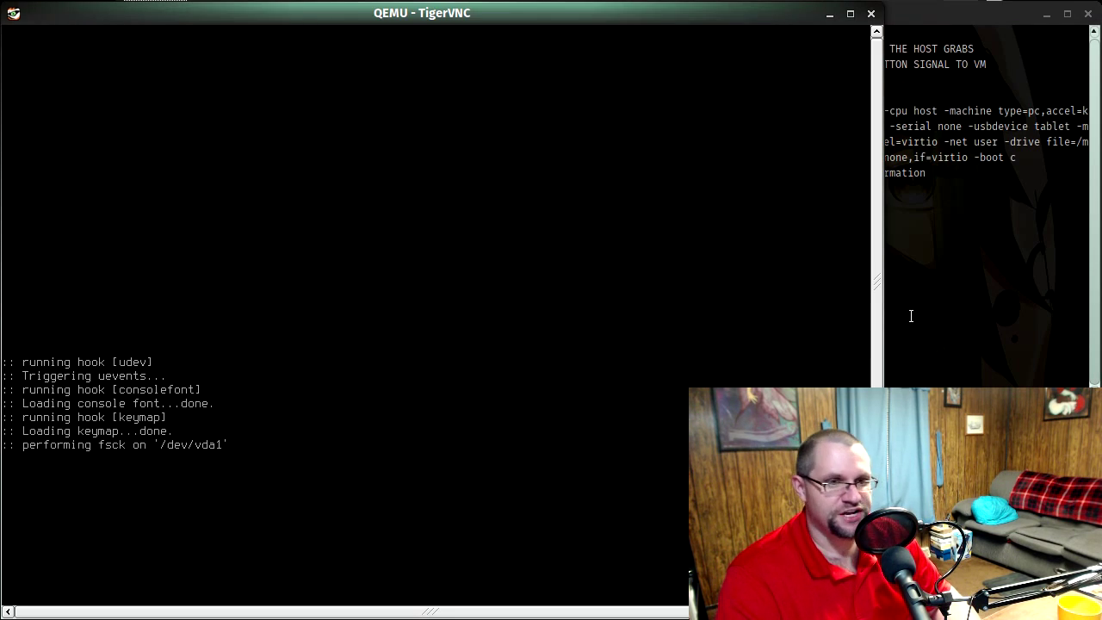
click(929, 298)
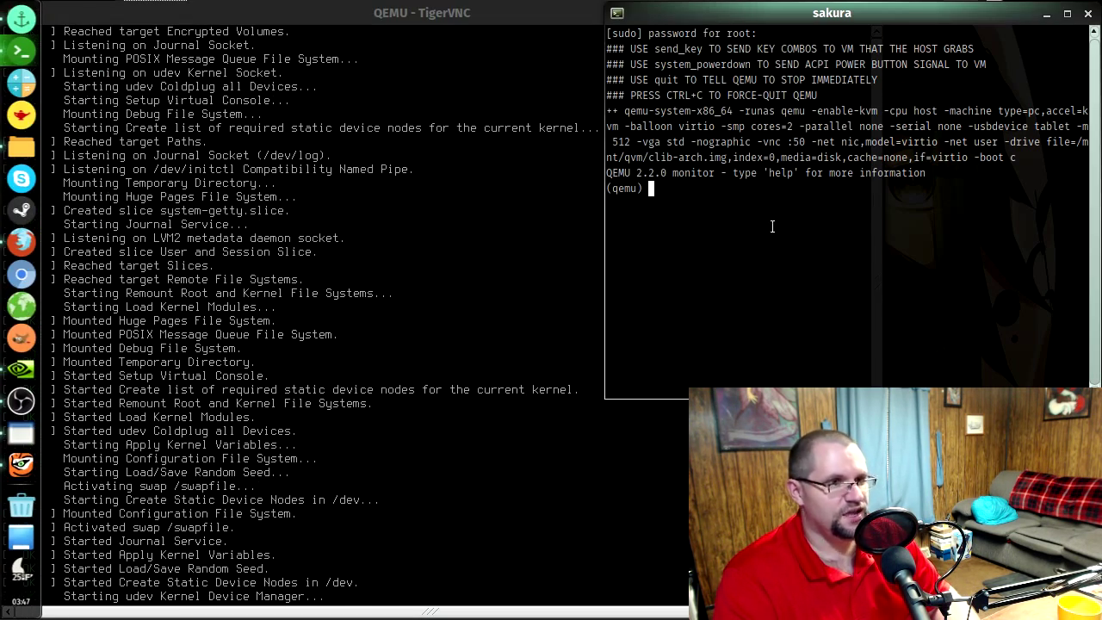
click(358, 56)
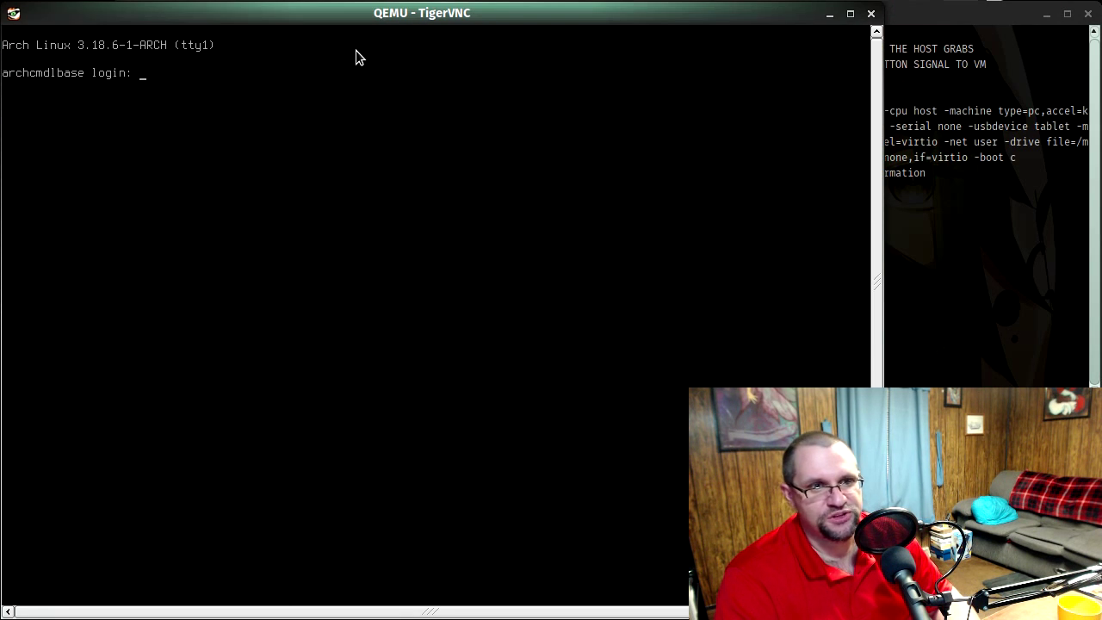
Enter system_poweroff at the (qemu) monitor prompt, then type system_powerdown after it is rejected
click(968, 200)
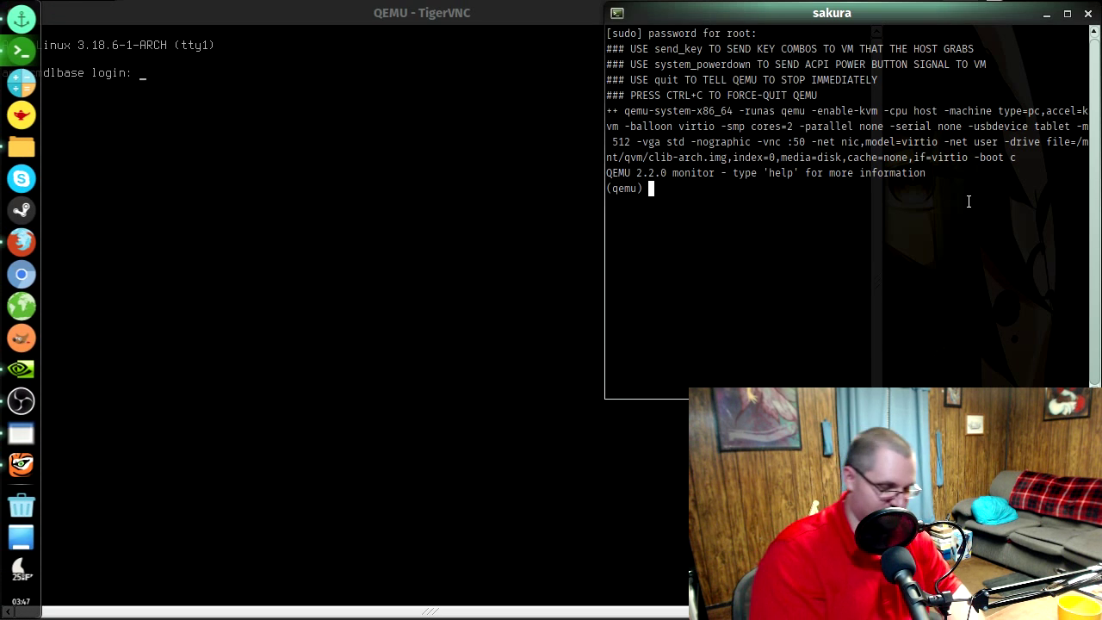
text(power)
key(BackSpace)
key(BackSpace)
key(BackSpace)
key(BackSpace)
key(BackSpace)
text(syste)
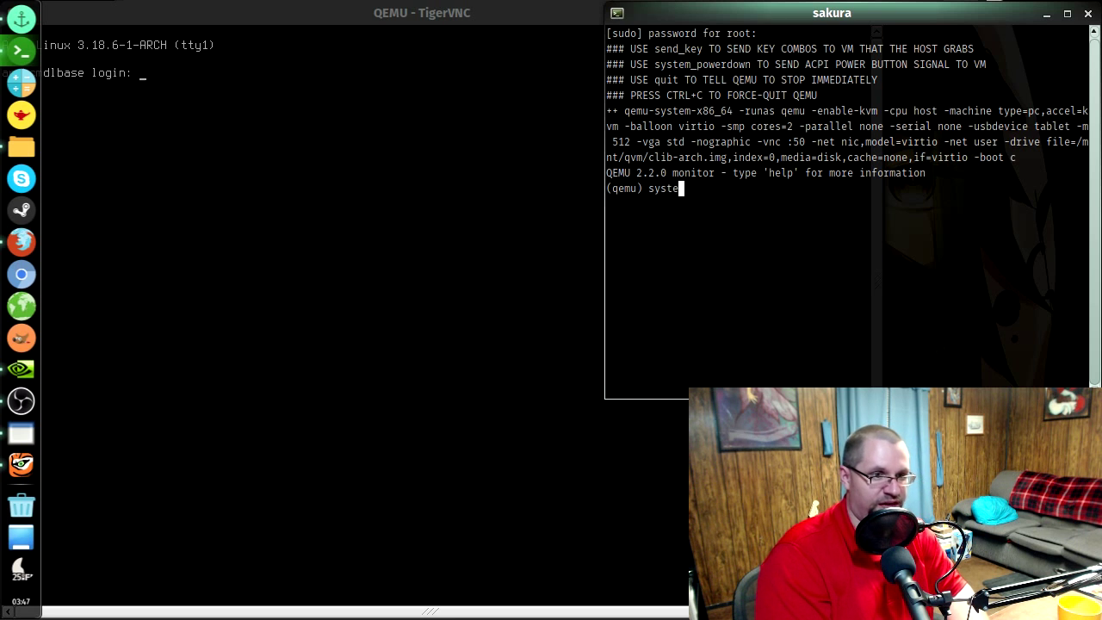
text(m_poweroff)
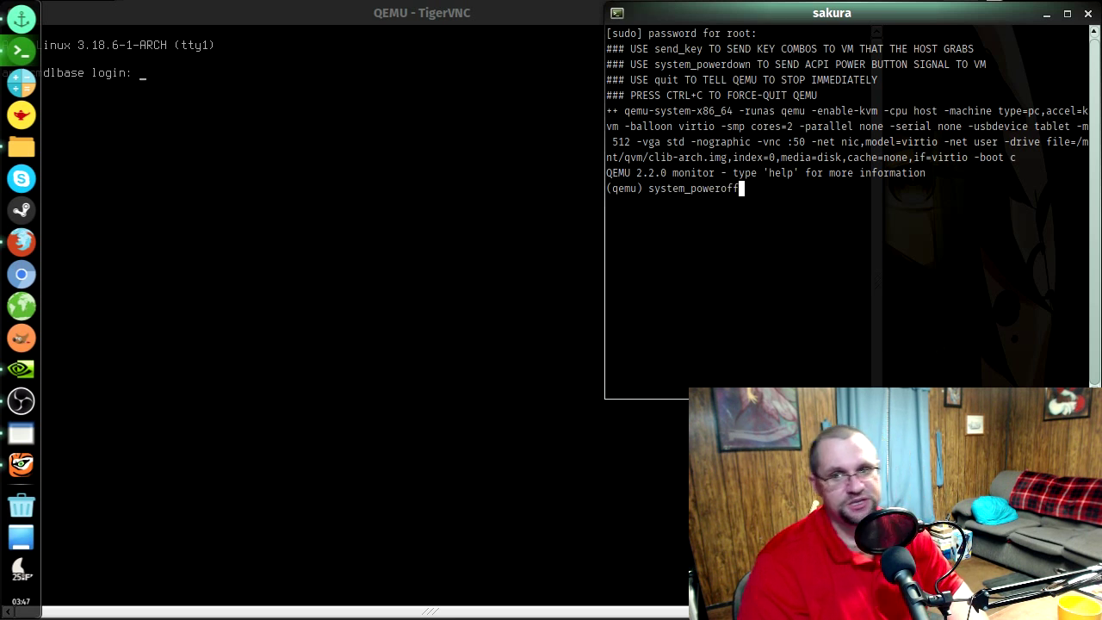
key(Return)
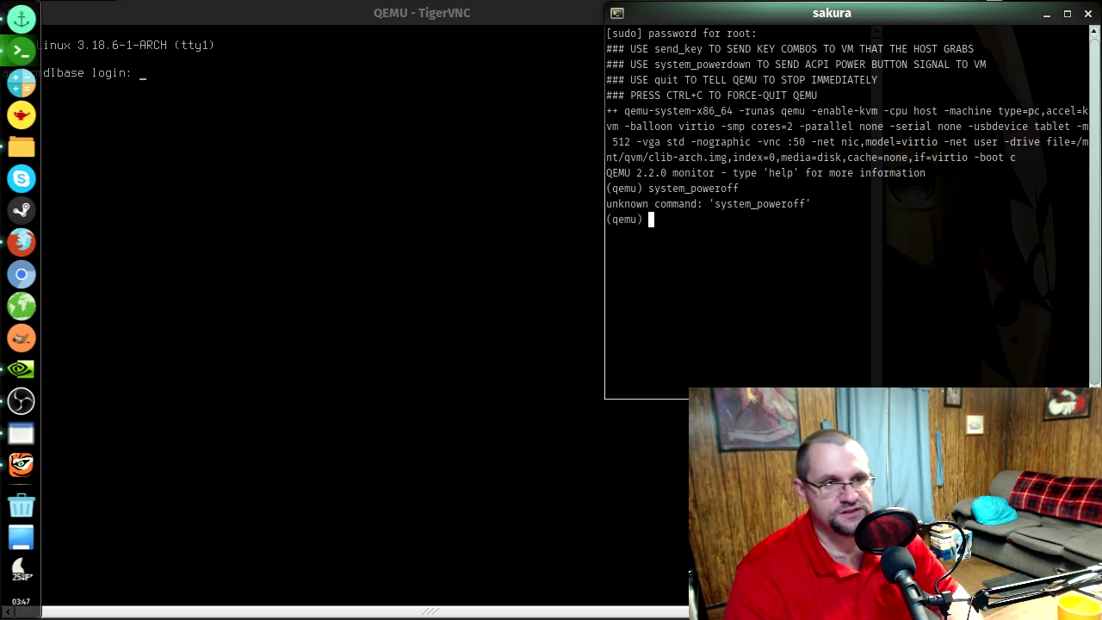
text(system_powerdown)
Shut down the VM with system_powerdown, then relaunch it with Terminal unchecked, authenticating with the password
key(Return)
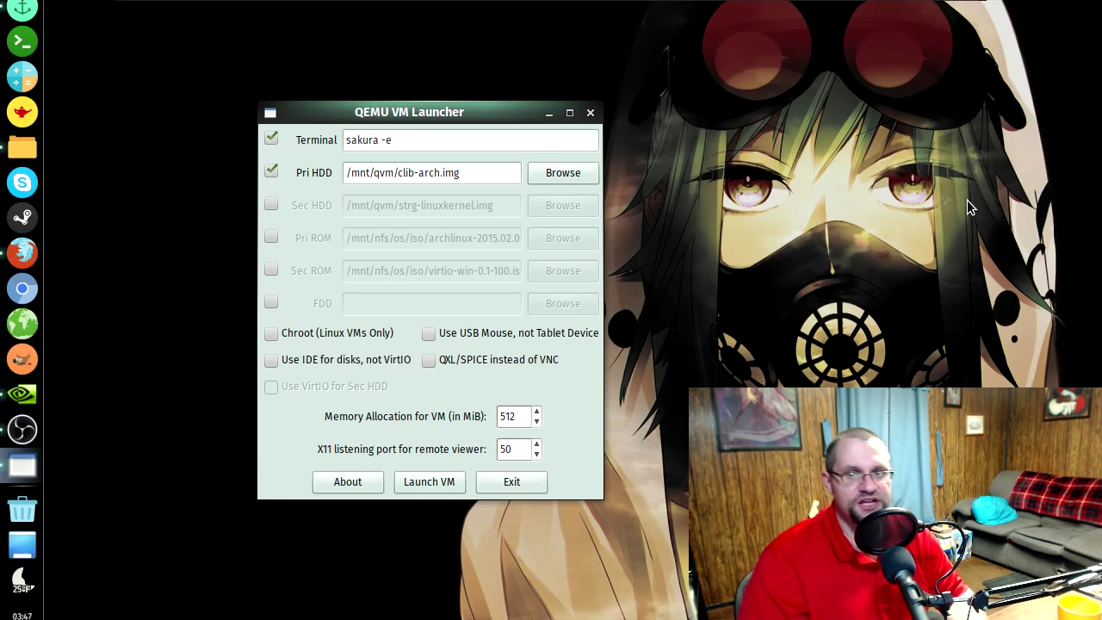
click(272, 138)
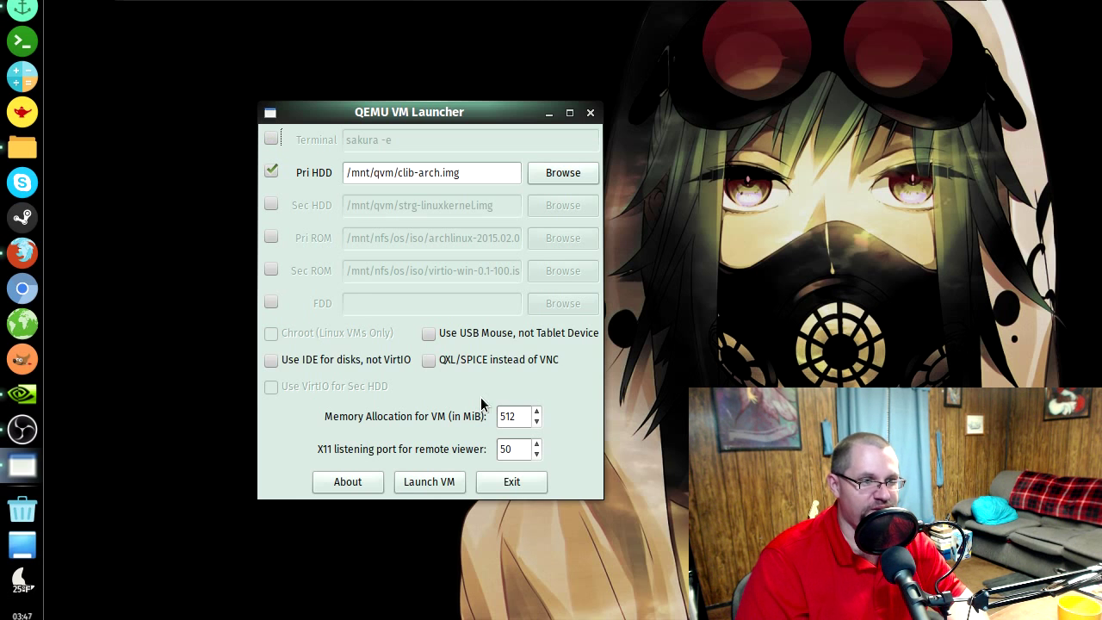
click(411, 476)
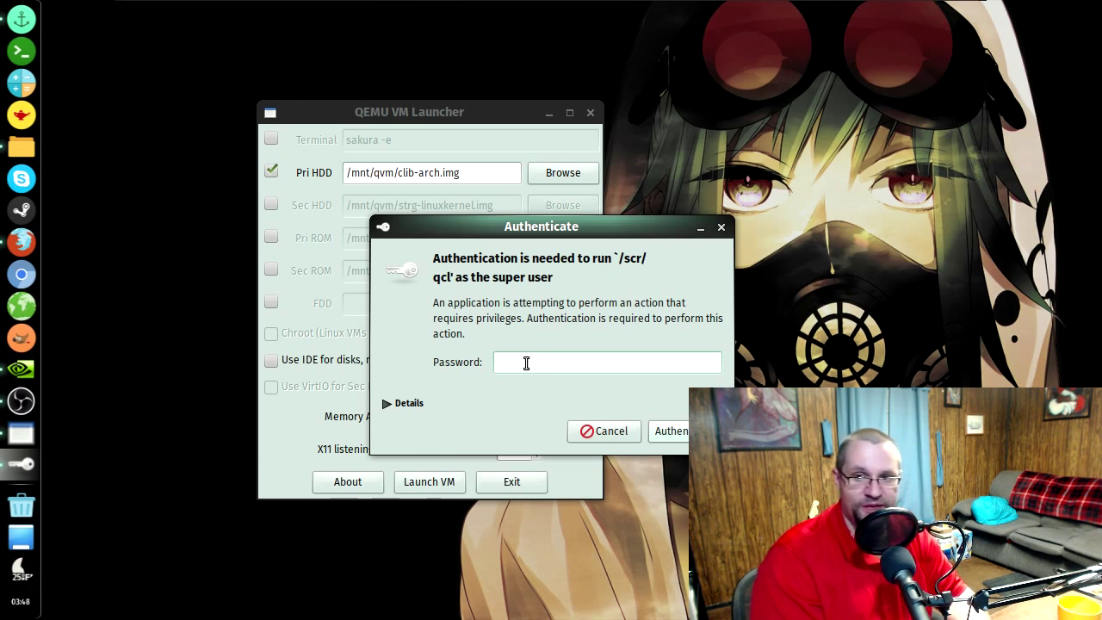
text(********)
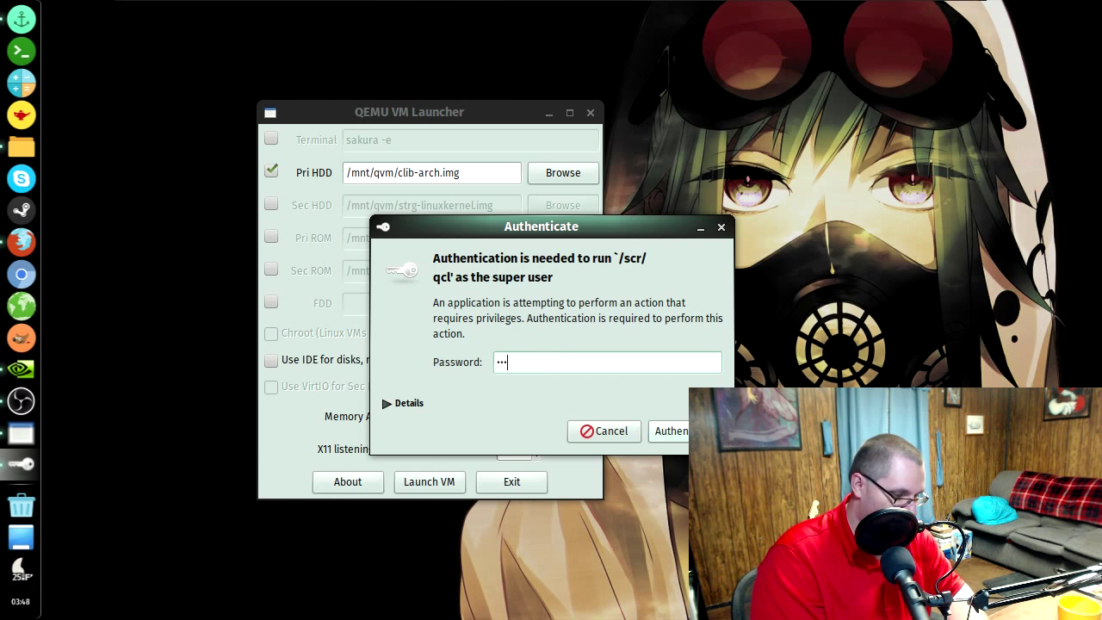
text(************)
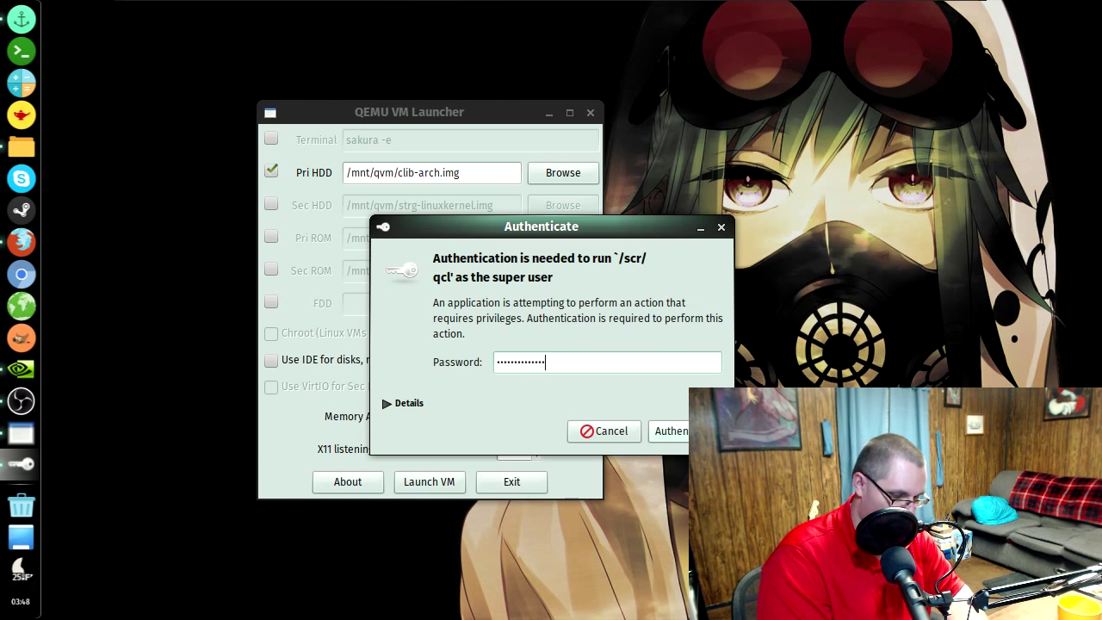
key(Return)
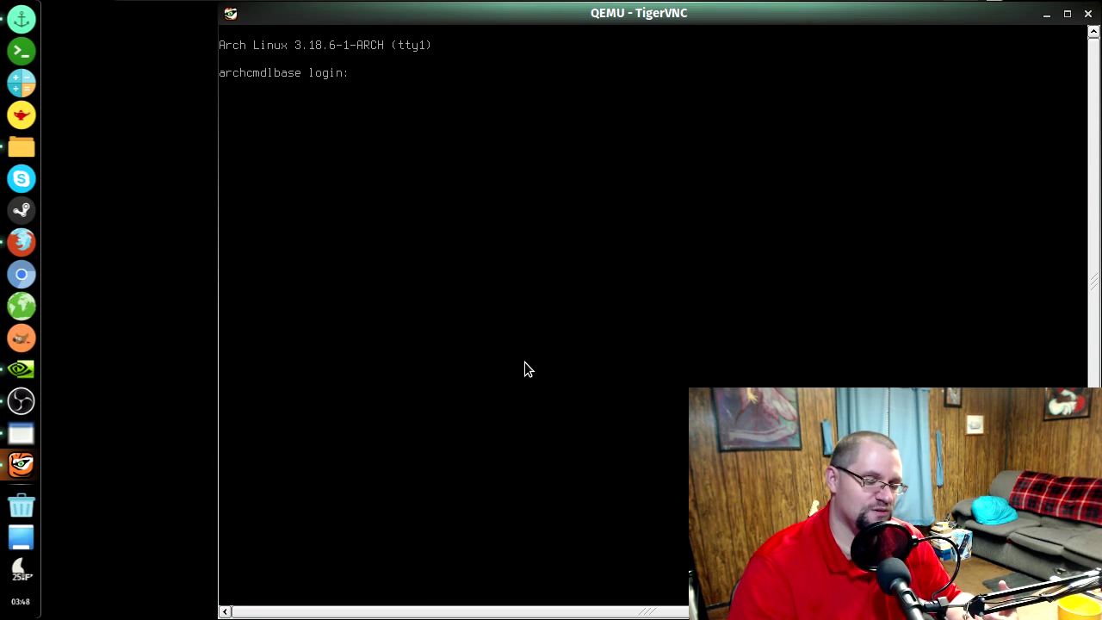
Log in to the Arch VM console as root and run poweroff
text(root)
key(Return)
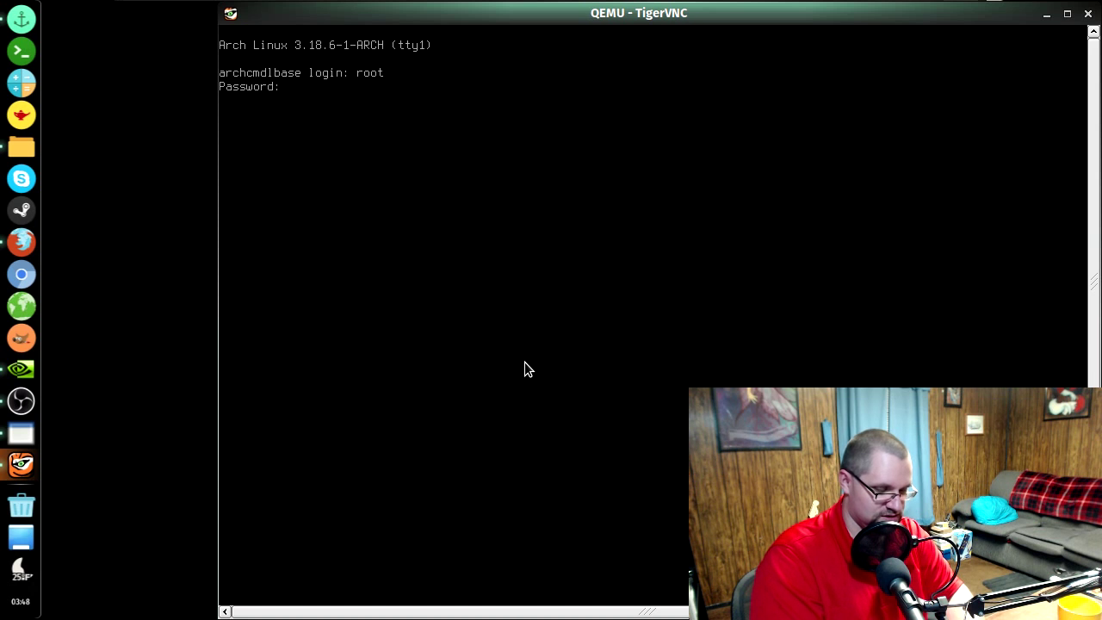
key(Return)
text(powerof)
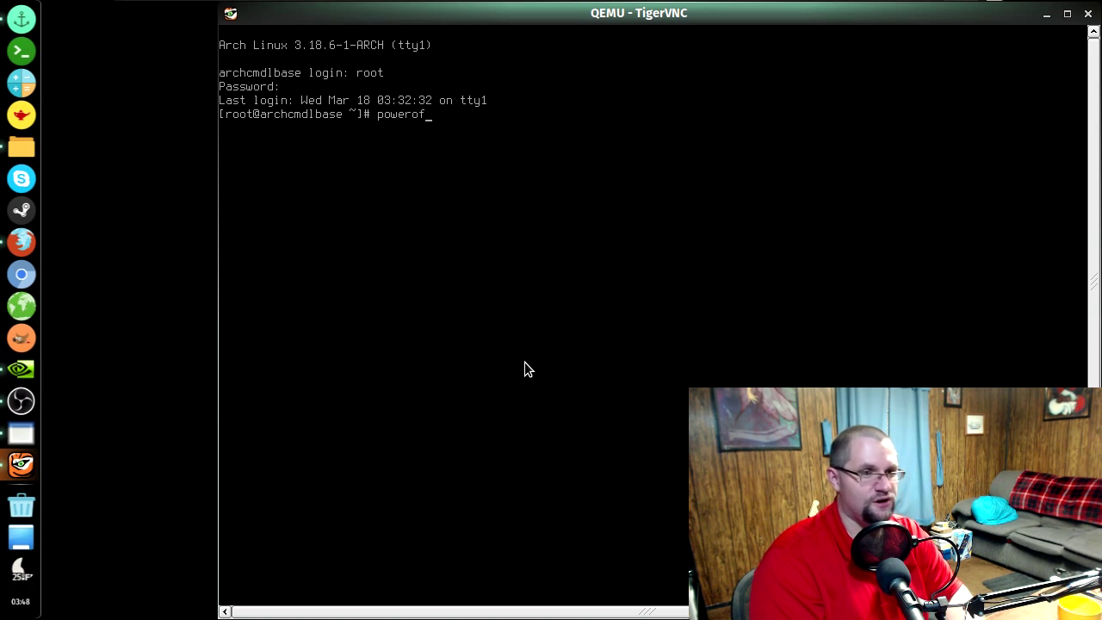
text(f)
key(Return)
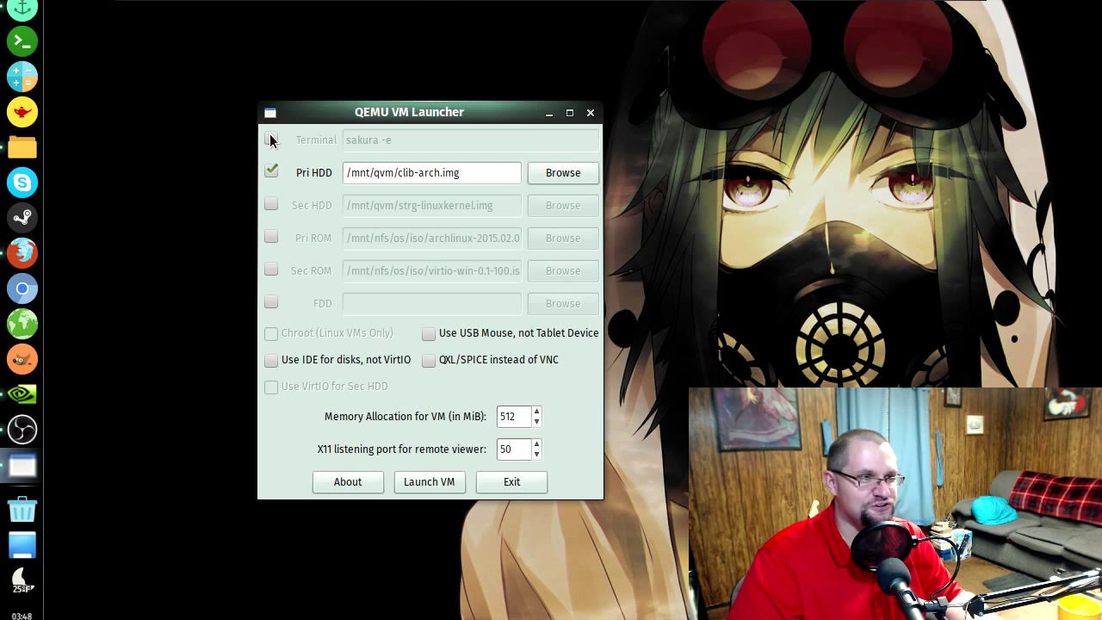
Re-enable Terminal and toggle the Sec HDD, Pri ROM and Sec ROM checkboxes on and off
click(270, 141)
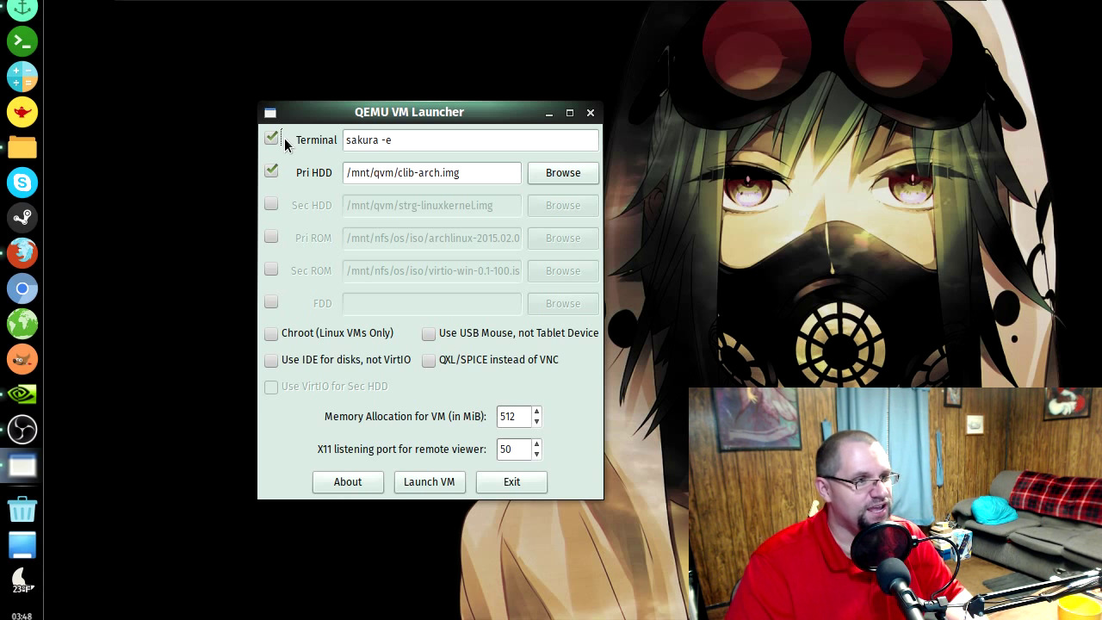
click(271, 206)
click(271, 237)
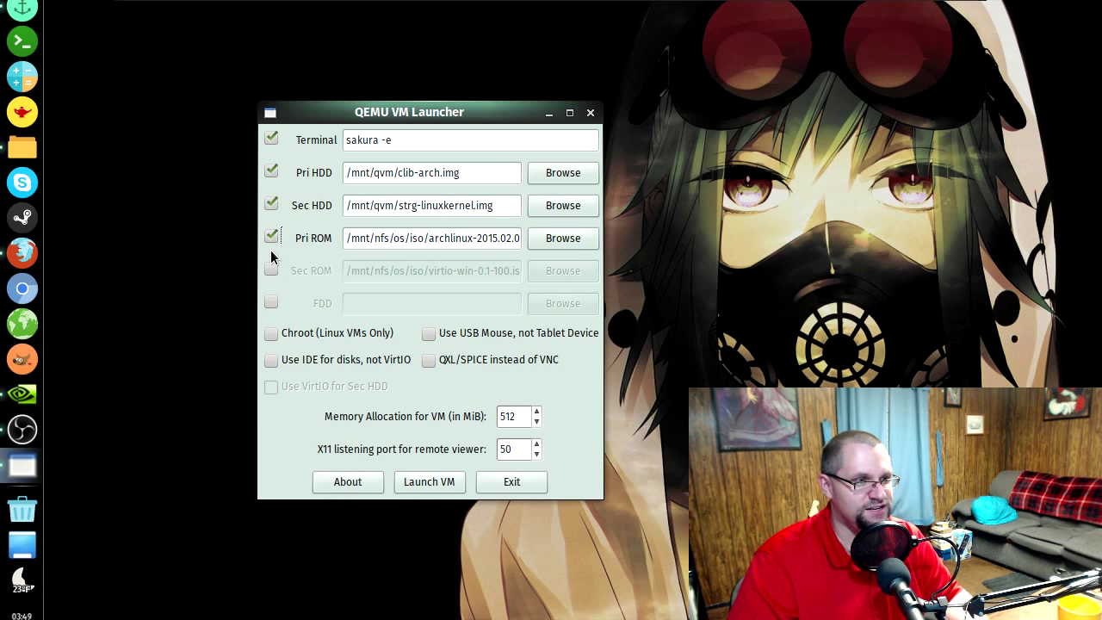
click(271, 270)
click(270, 237)
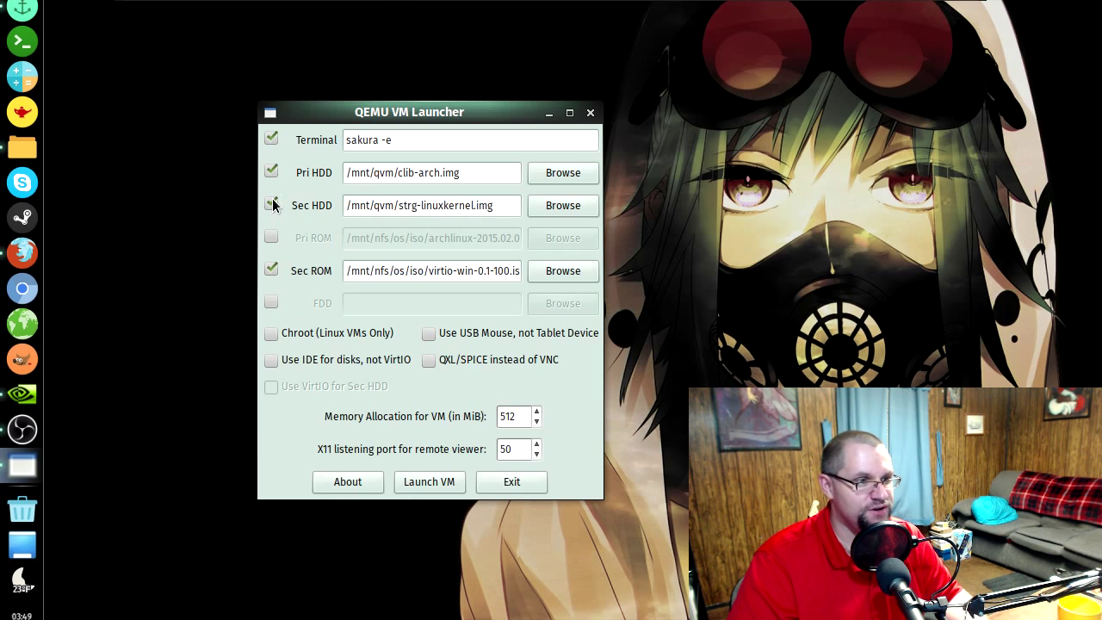
click(271, 205)
click(272, 270)
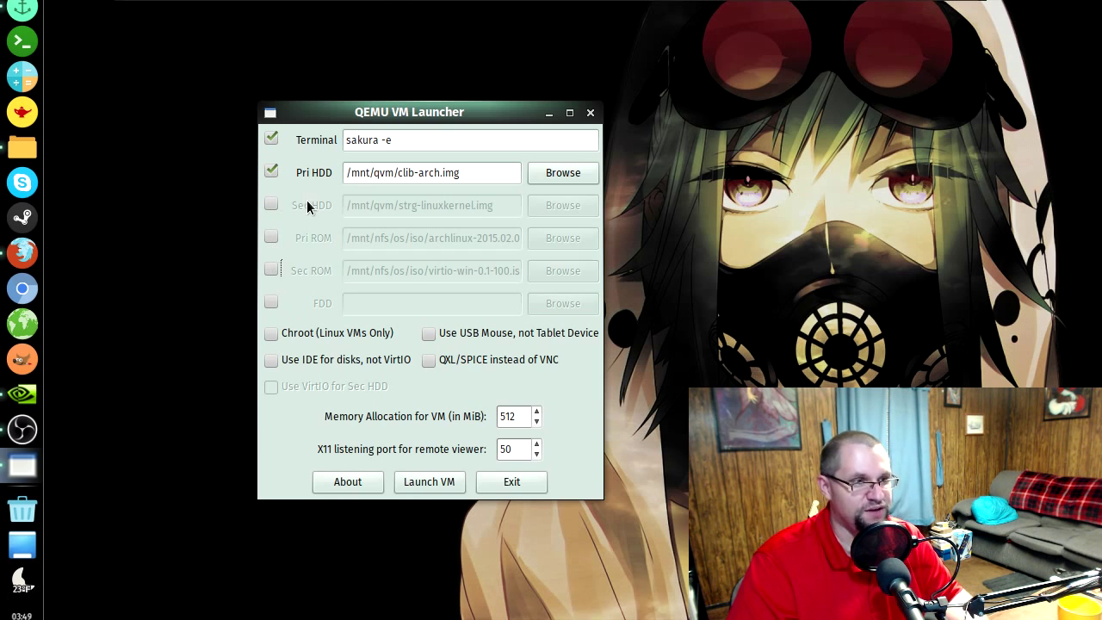
click(272, 205)
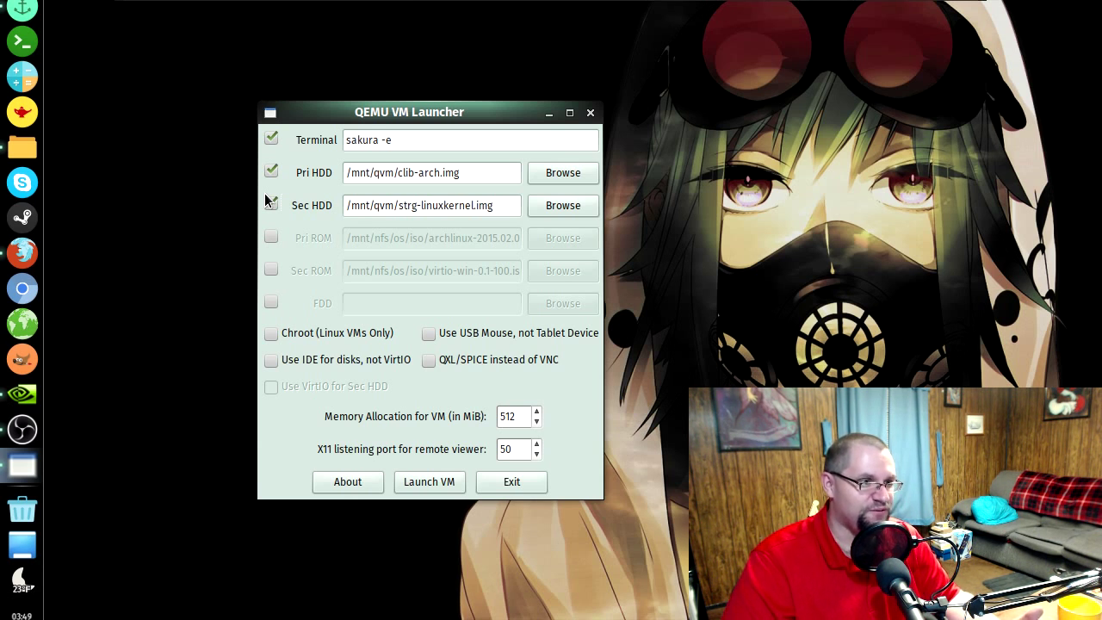
Toggle Sec HDD, Pri ROM and Sec ROM again, leaving all three unchecked
click(272, 204)
click(272, 204)
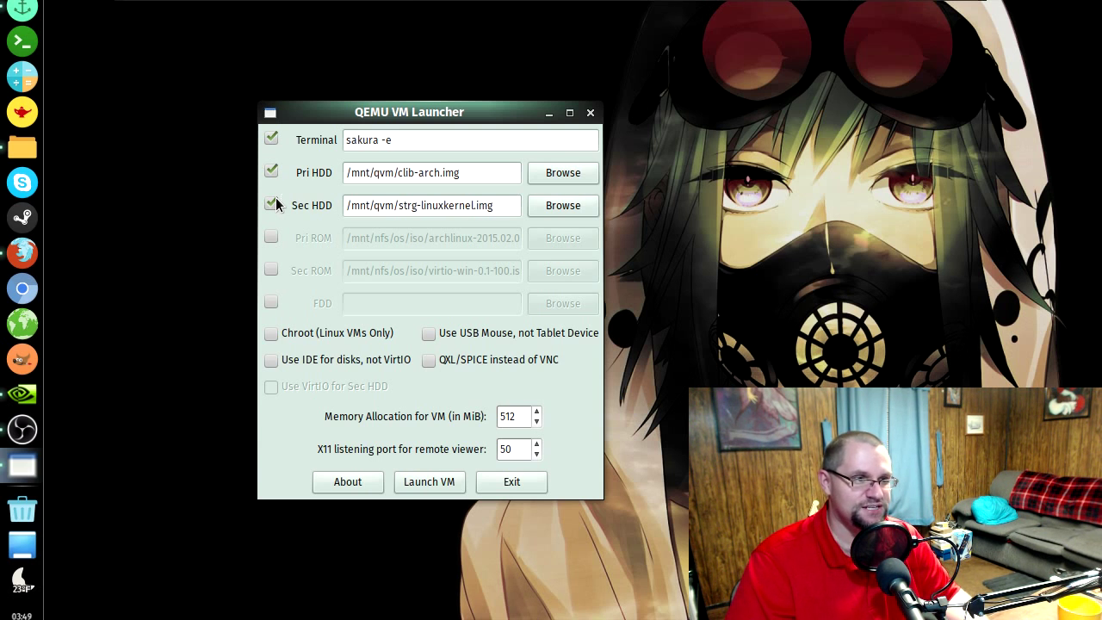
click(272, 204)
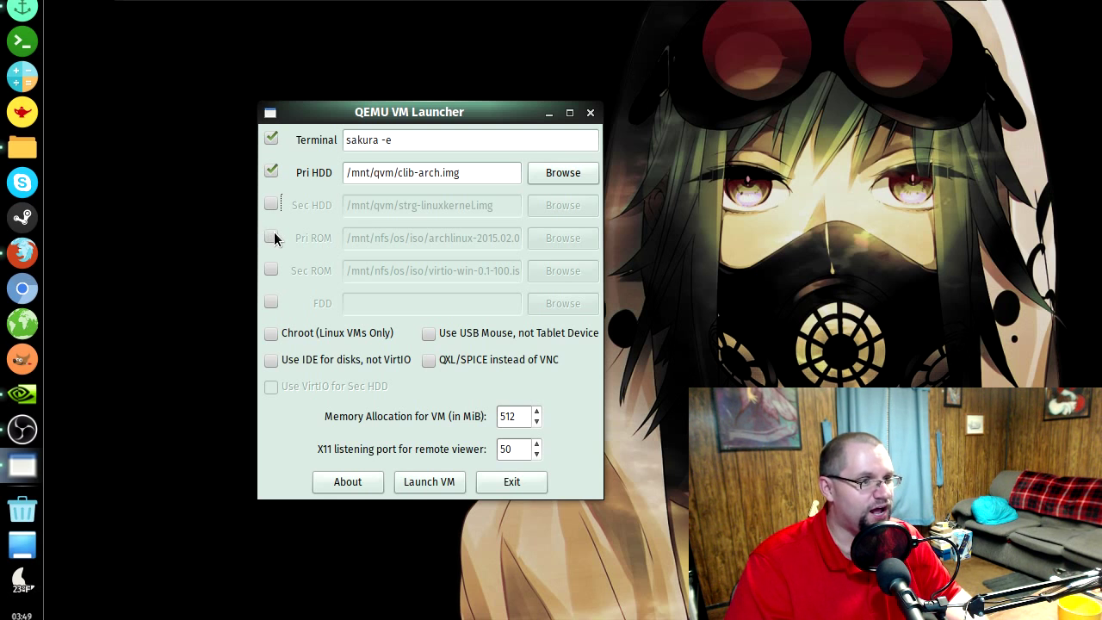
click(272, 237)
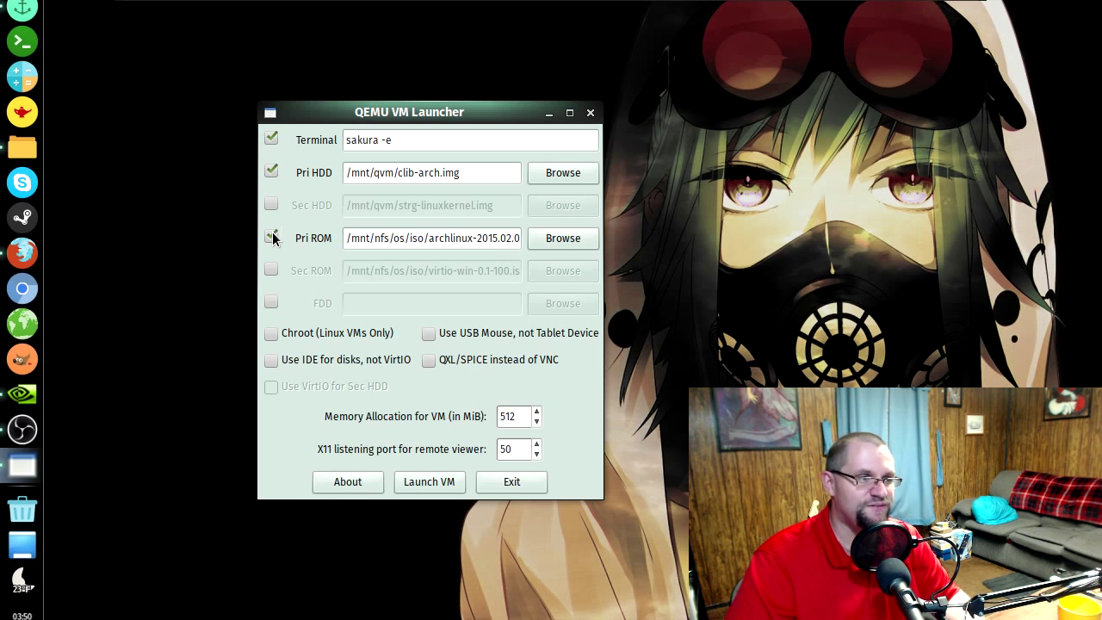
click(272, 237)
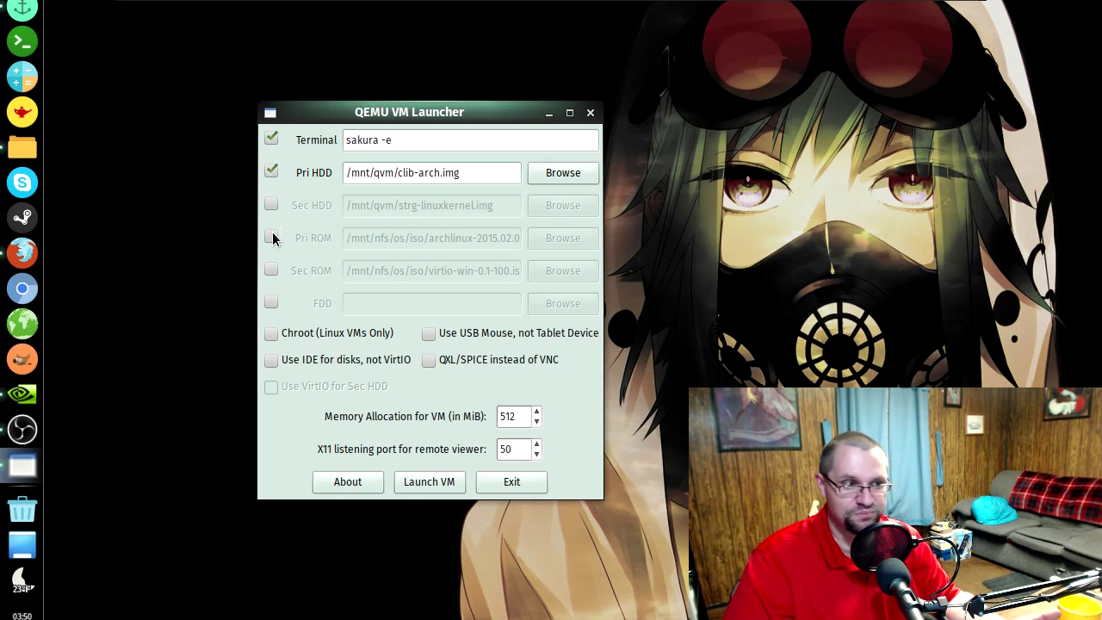
click(271, 270)
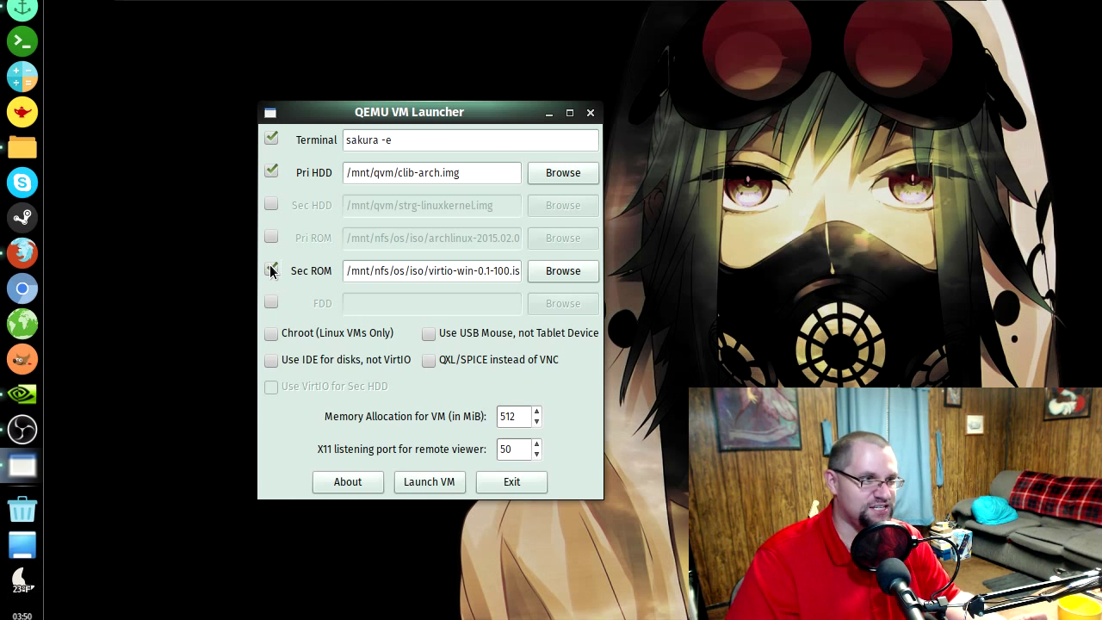
click(271, 271)
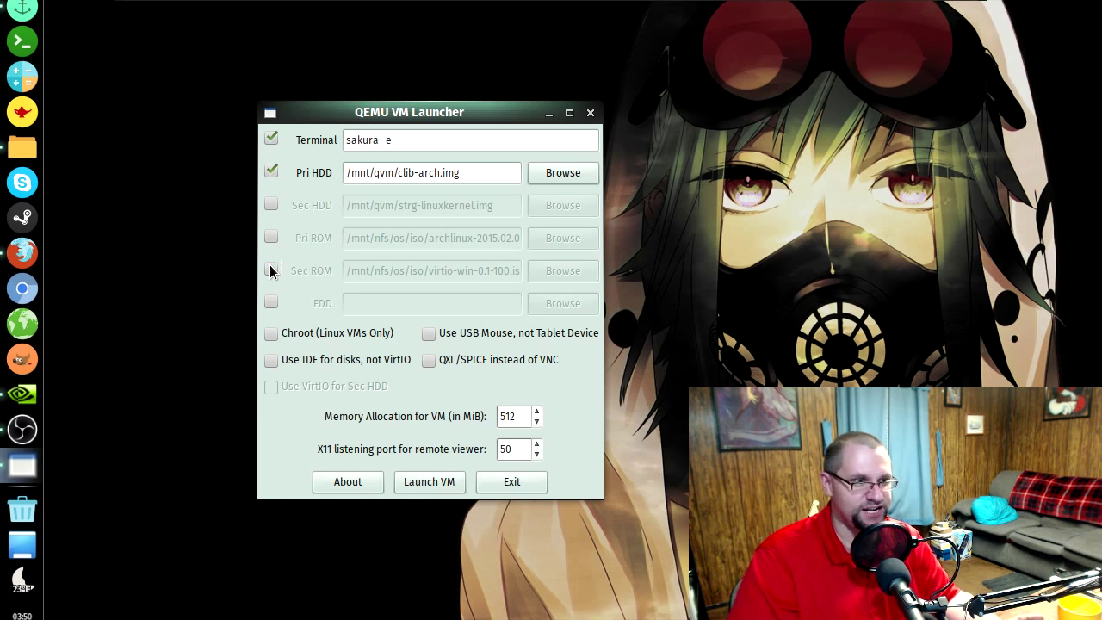
Chroot into clib-arch.img with sudo, run ls, exit, and uncheck Chroot (Linux VMs Only)
click(274, 336)
click(428, 483)
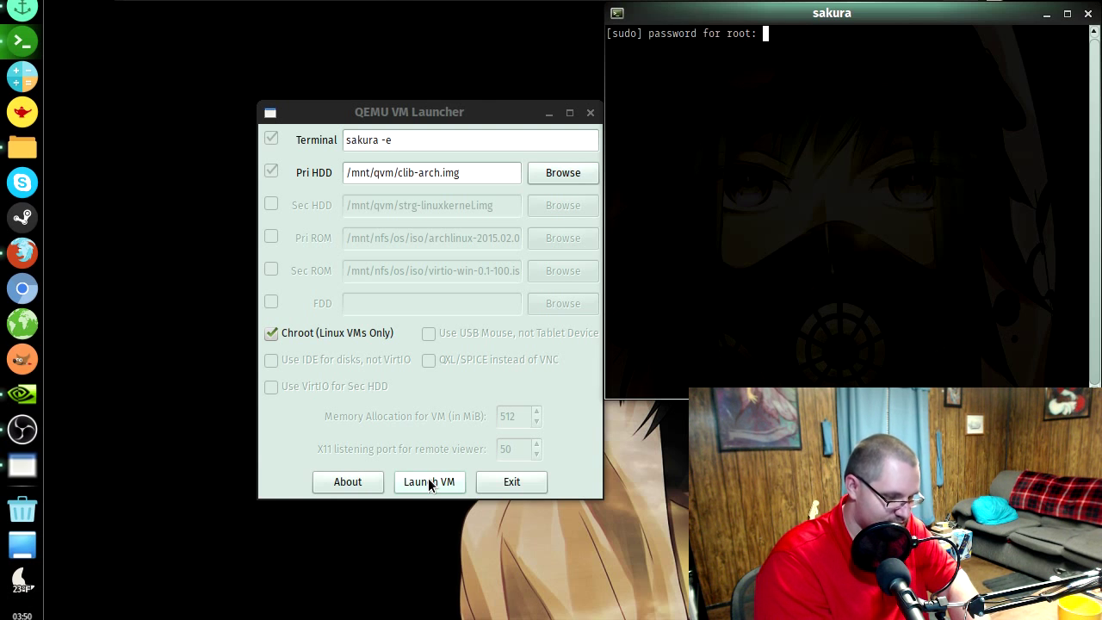
key(Return)
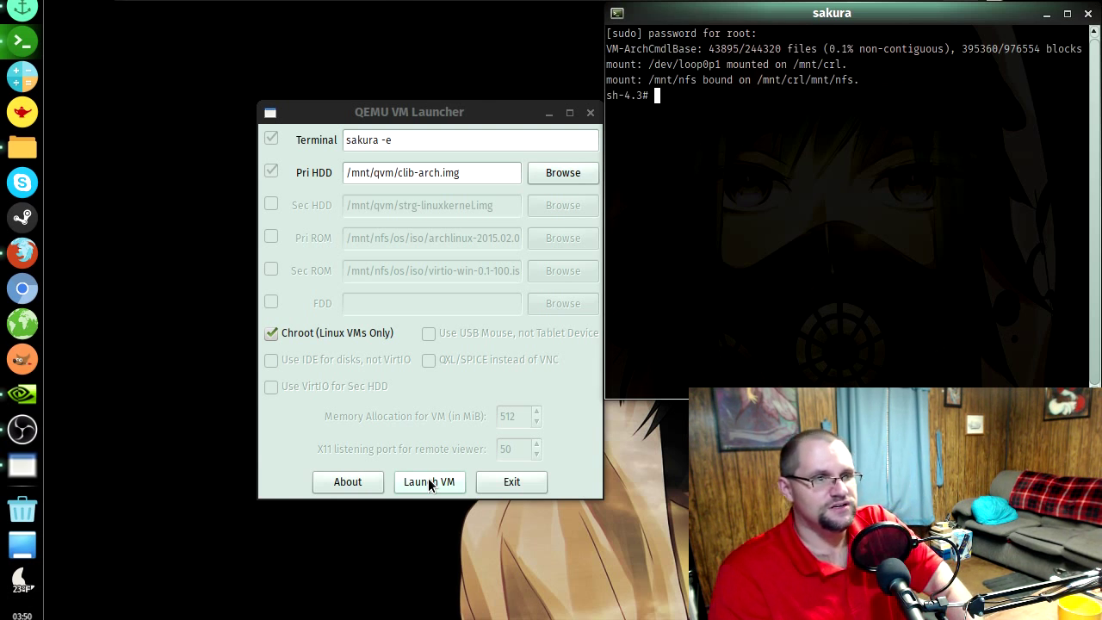
text(ls)
key(Return)
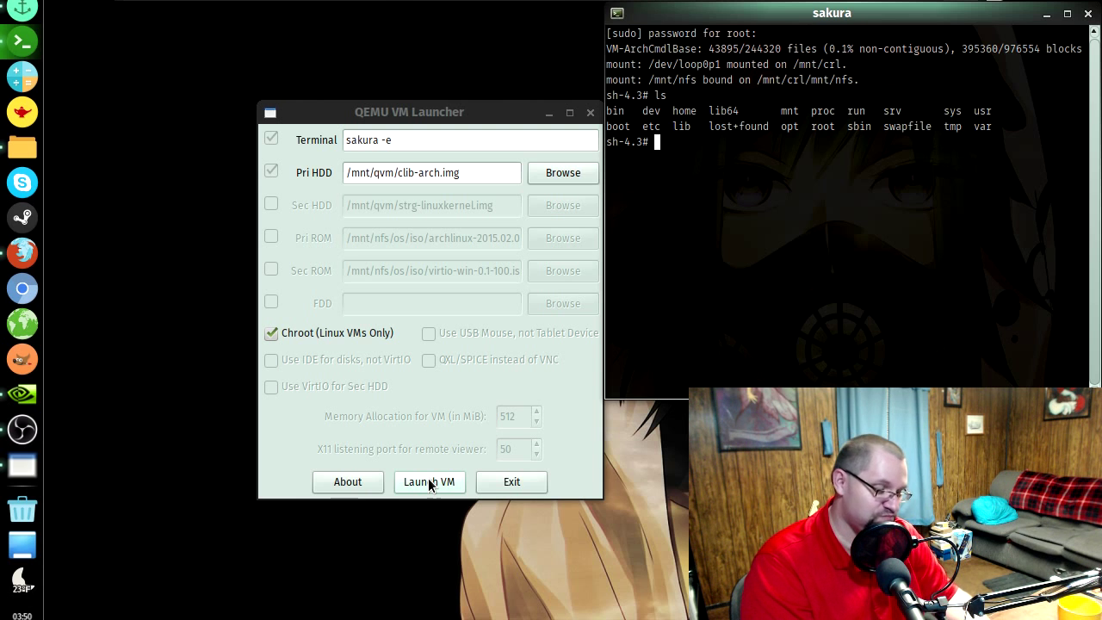
text(exit)
key(Return)
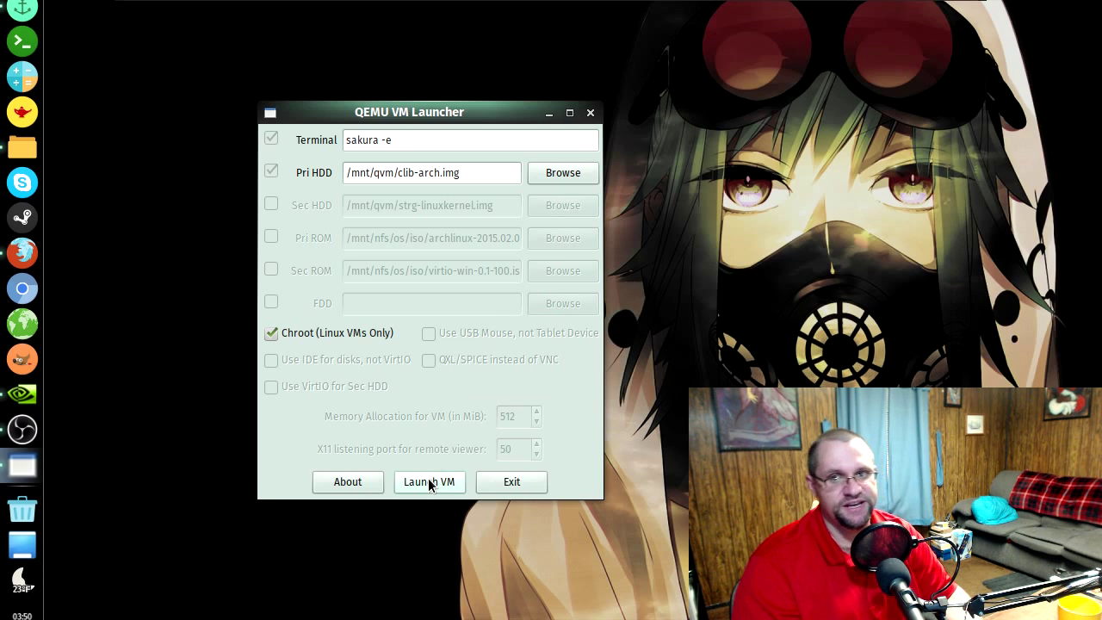
click(357, 333)
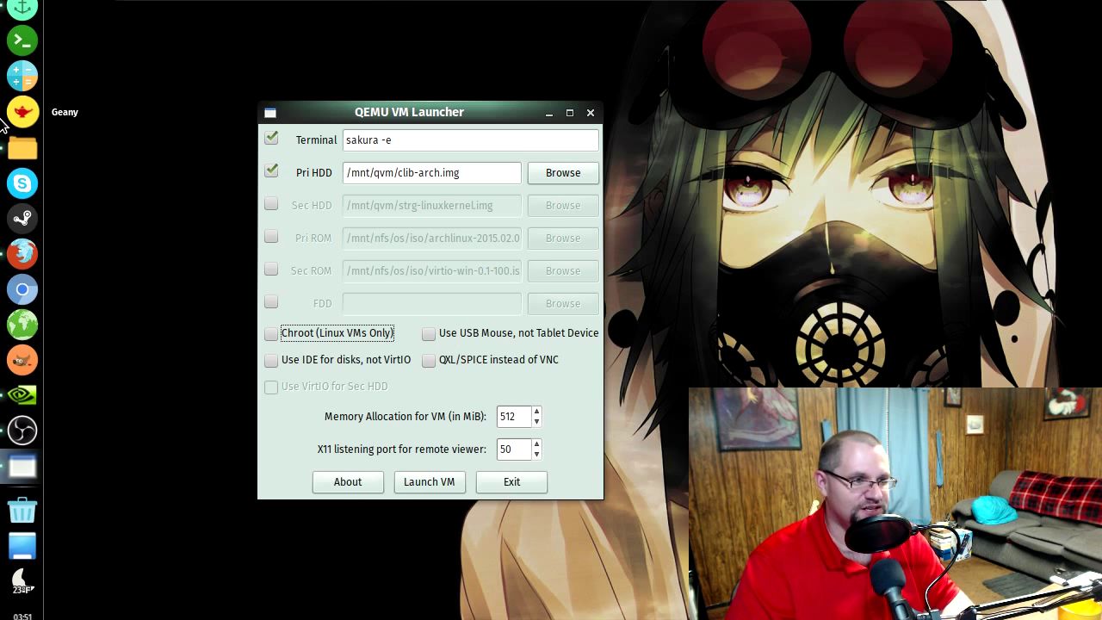
click(326, 360)
click(326, 360)
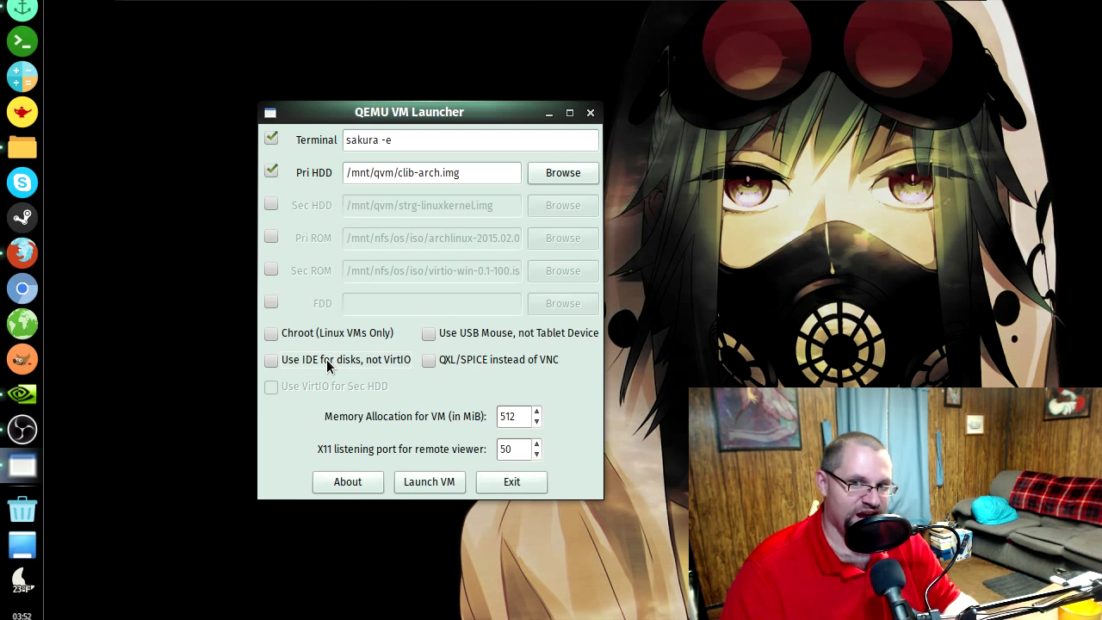
click(326, 359)
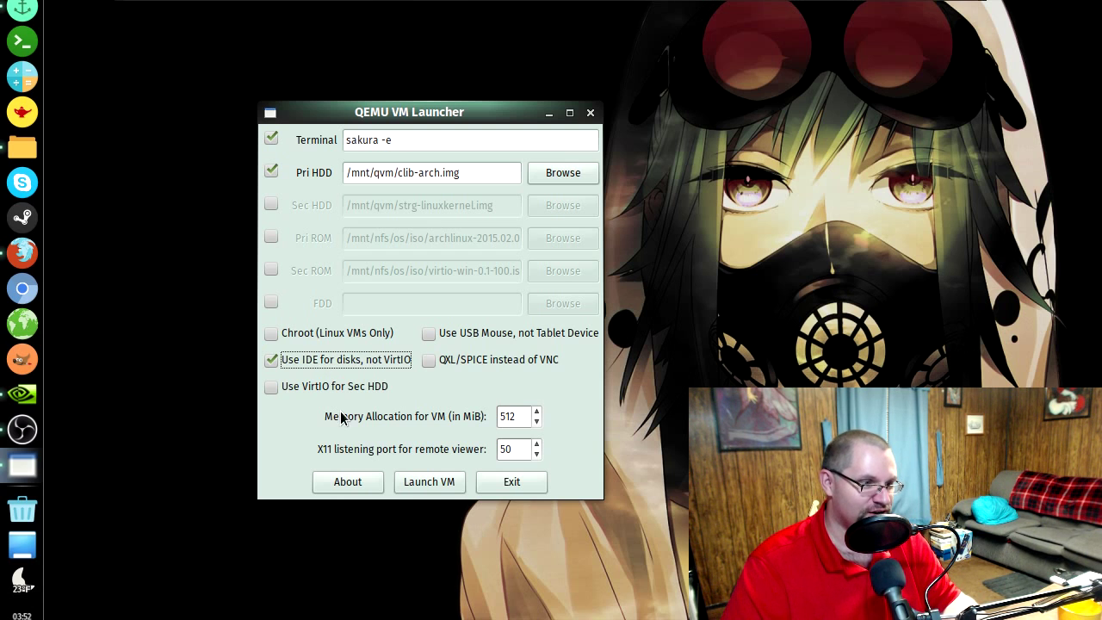
click(354, 390)
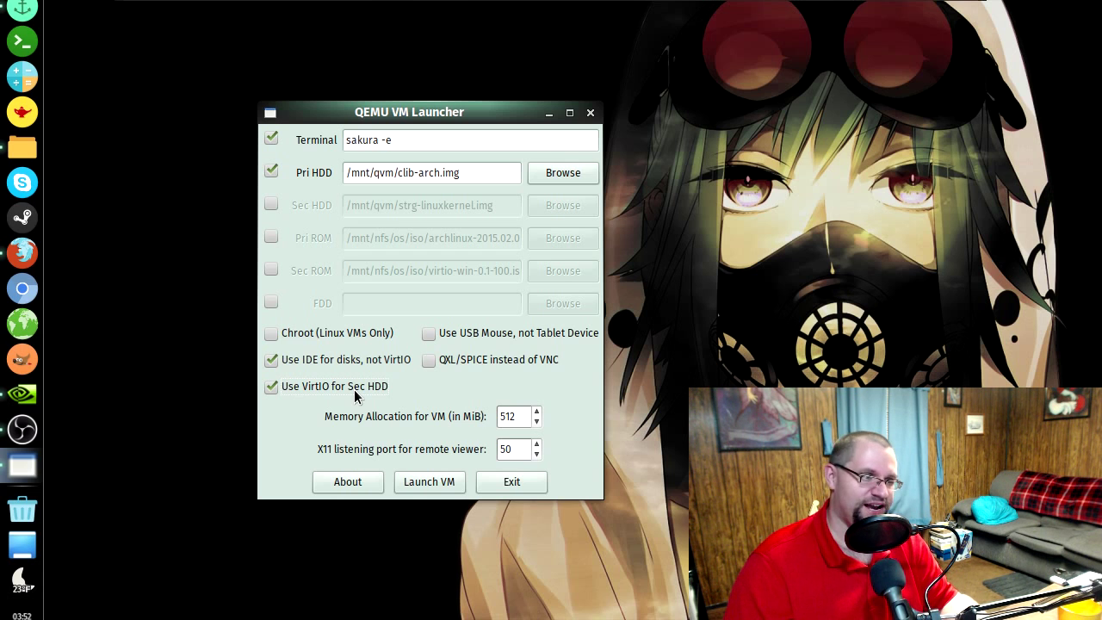
click(354, 389)
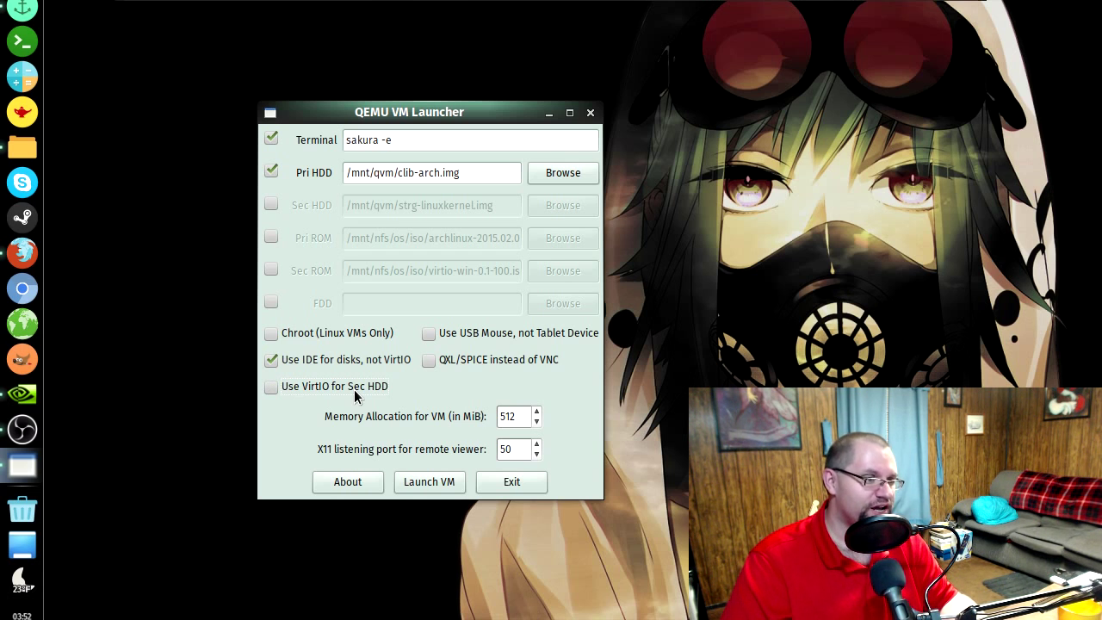
click(390, 360)
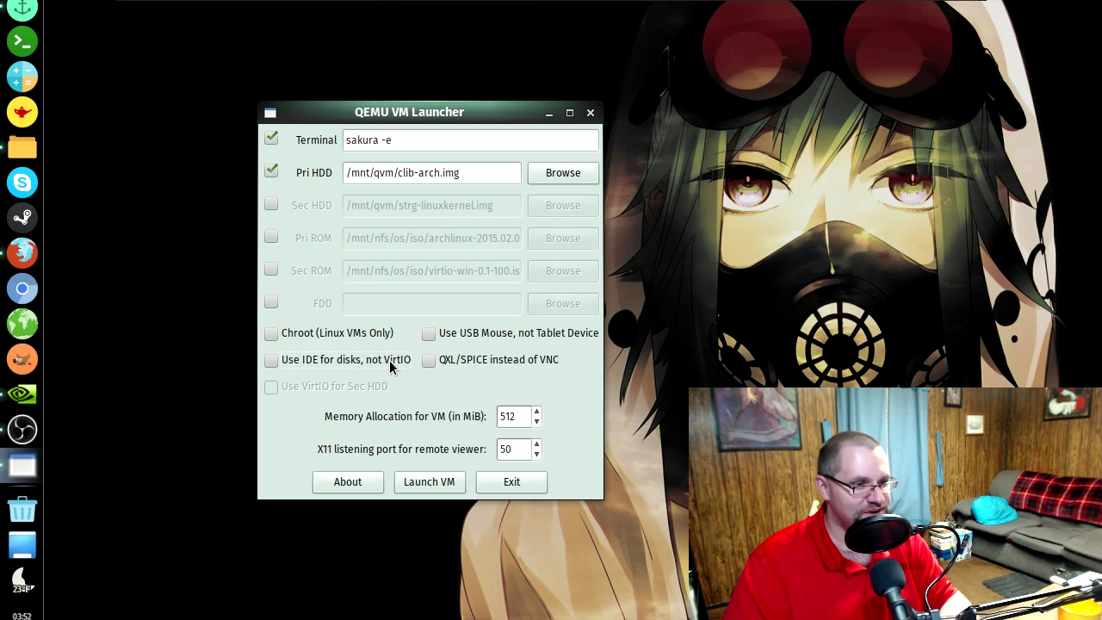
Select the 512 MiB memory and X11 port values, then show the qemu-launcher GitHub page in Firefox
double_click(518, 415)
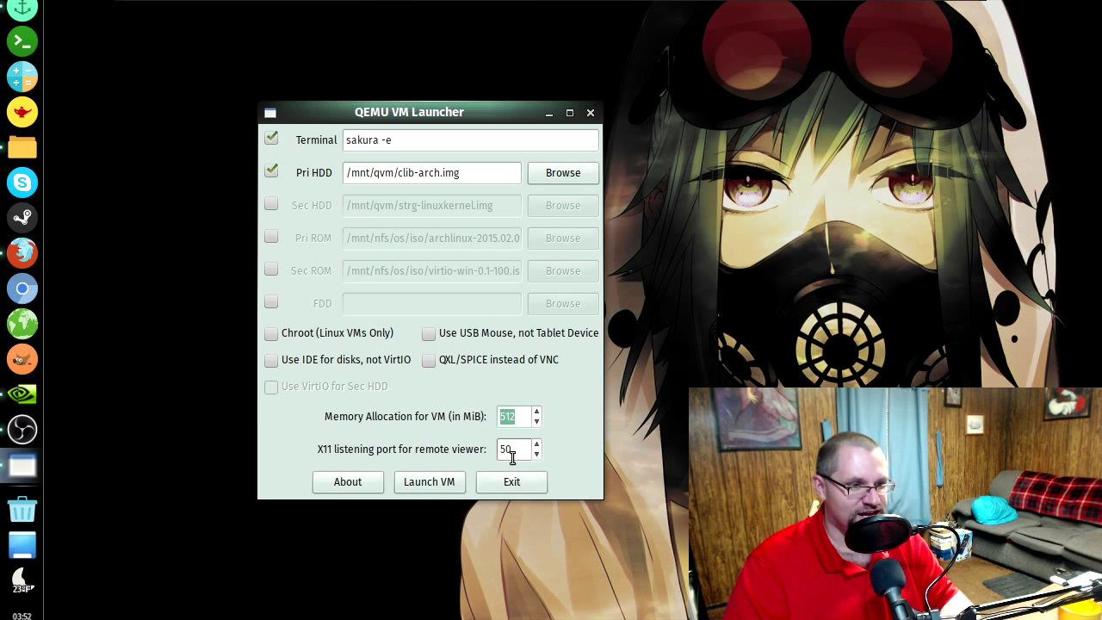
double_click(513, 451)
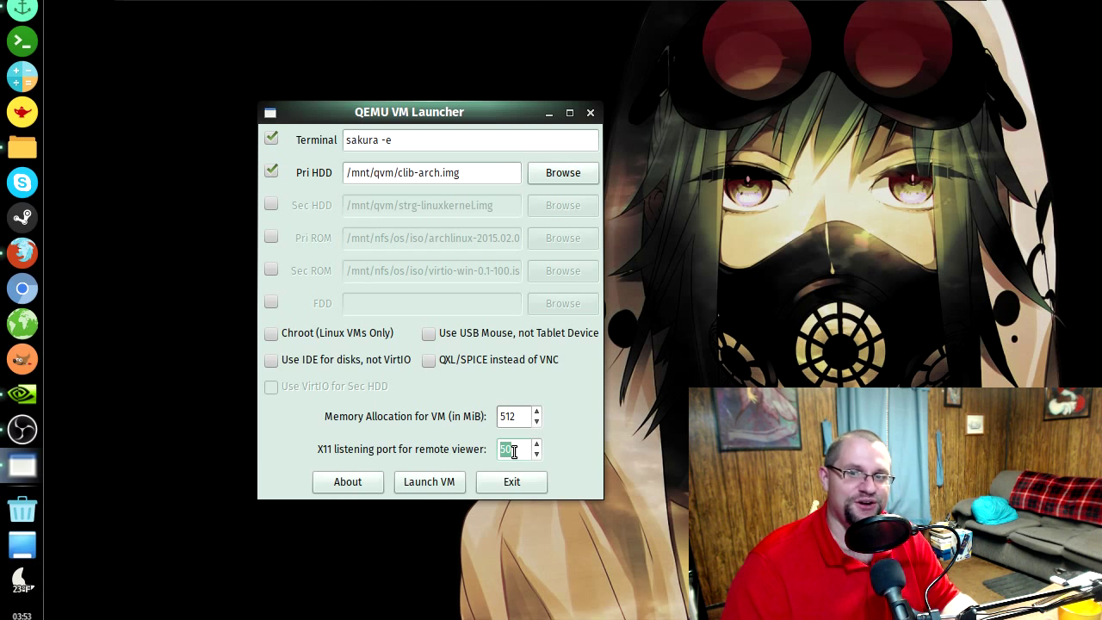
click(24, 255)
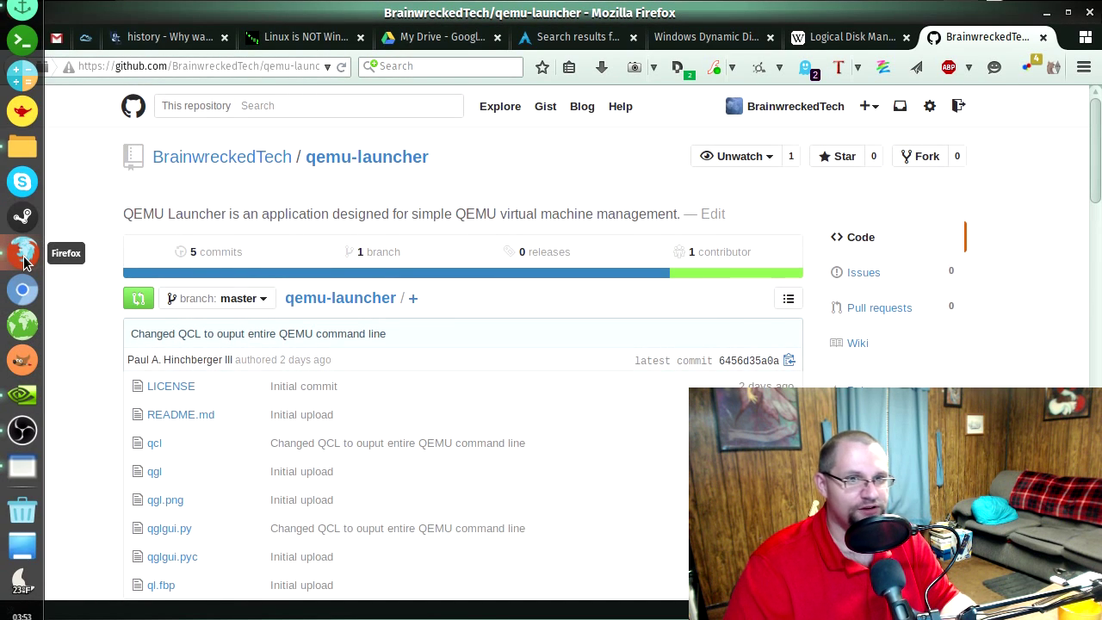